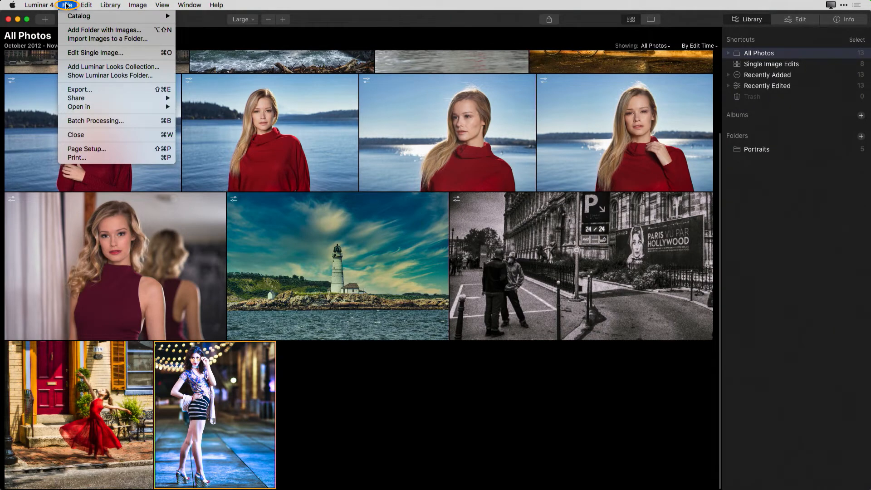
Create a new catalog named "Working with catalogs" in the Pictures folder.
mouse_move(72, 17)
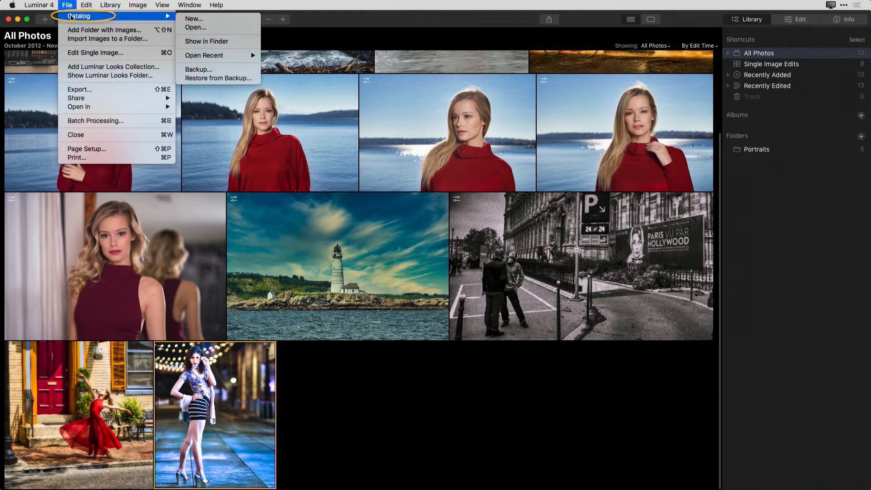
left_click(214, 20)
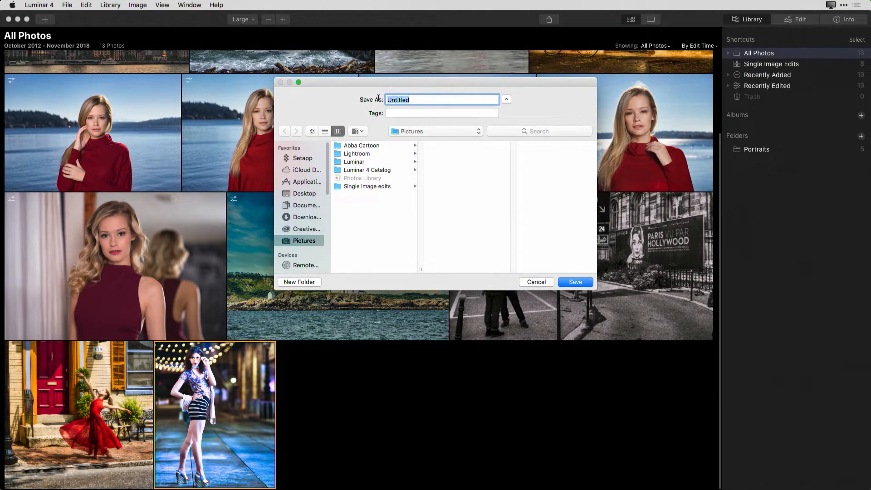
type("Working with catalogs")
left_click(582, 284)
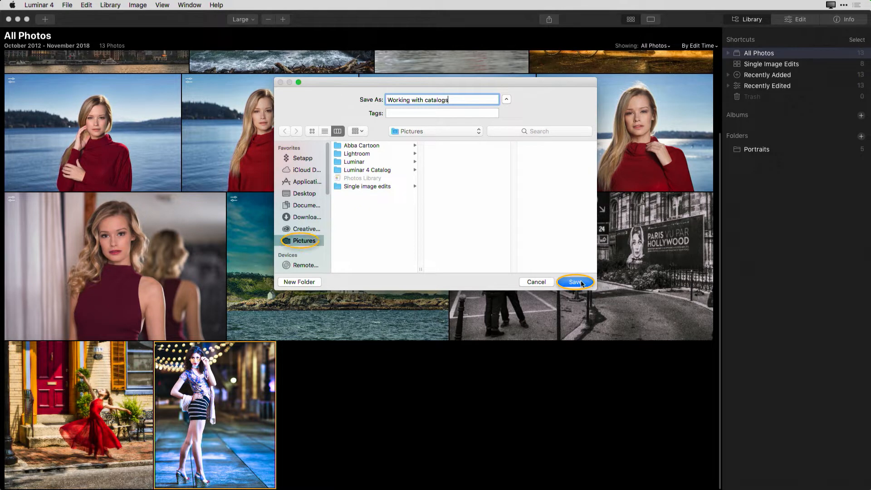
left_click(582, 284)
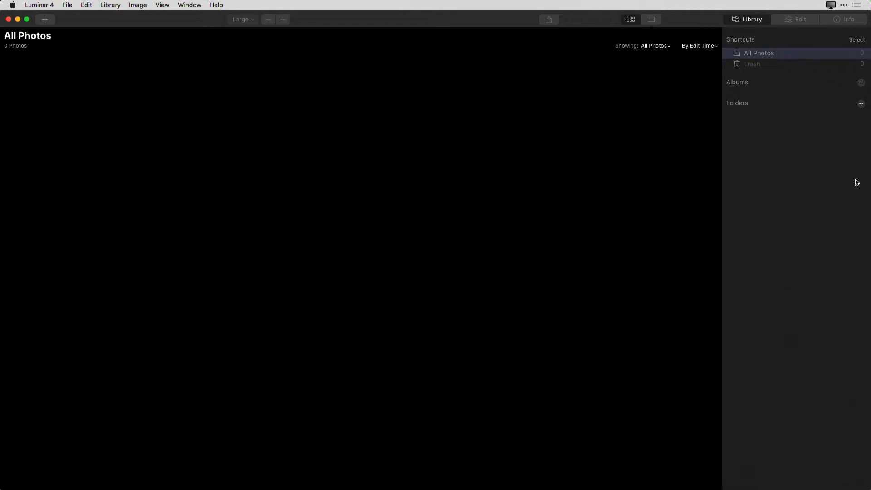
Add the faces folder from Lesson 10 to the new catalog.
left_click(862, 104)
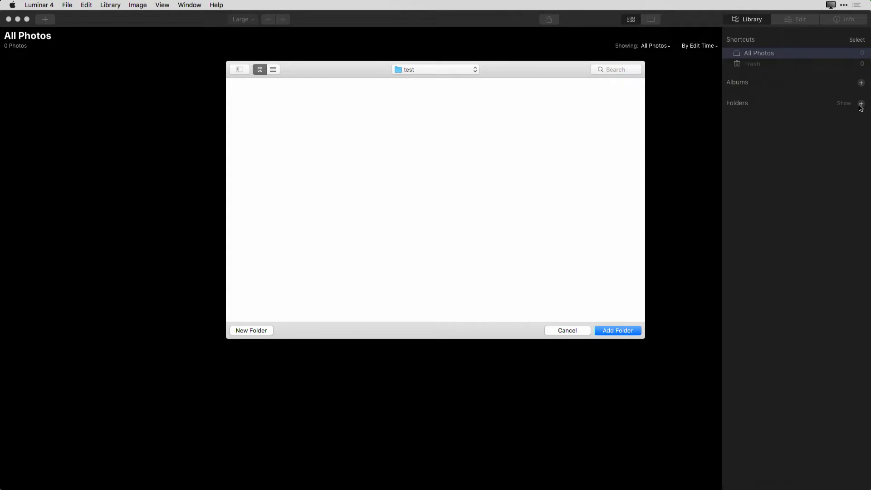
left_click(458, 70)
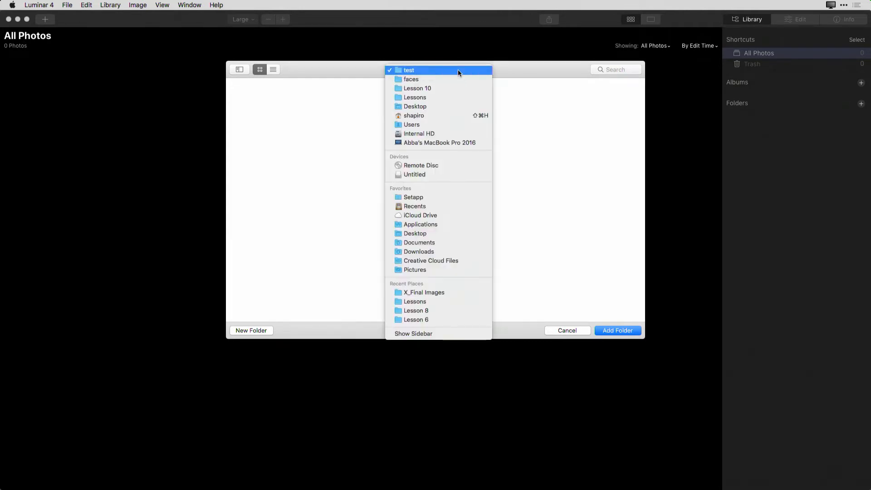
left_click(445, 87)
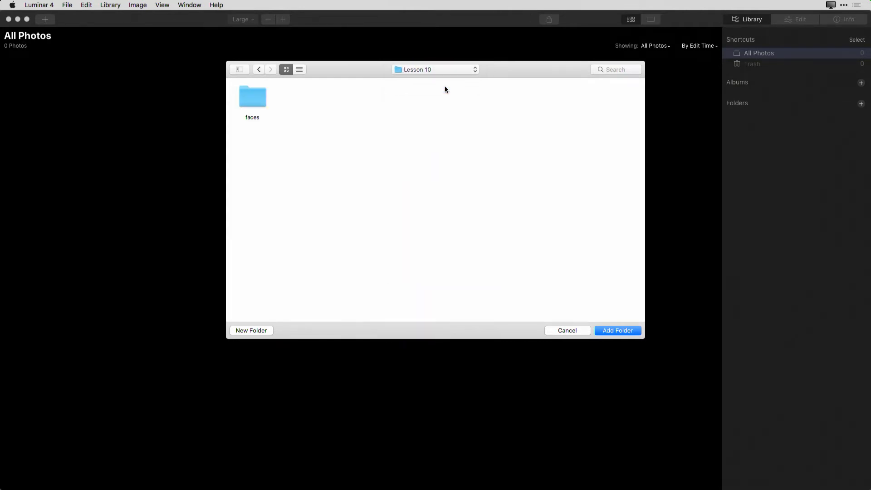
left_click(246, 101)
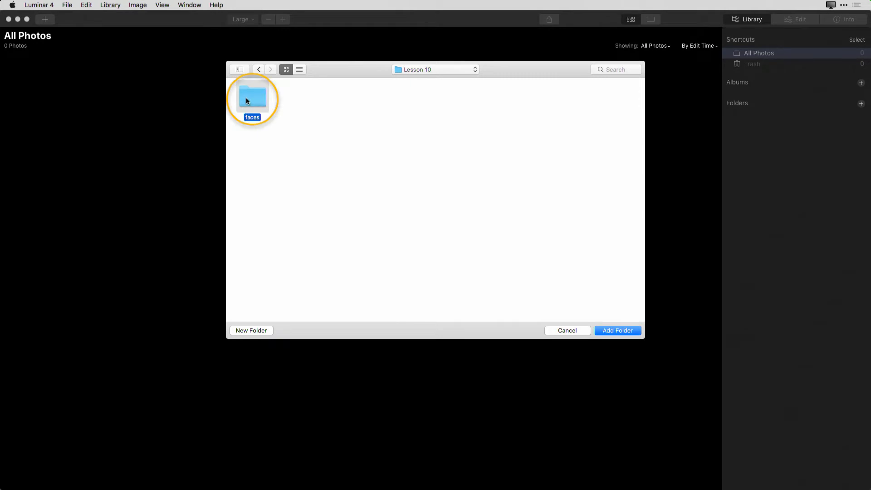
left_click(617, 330)
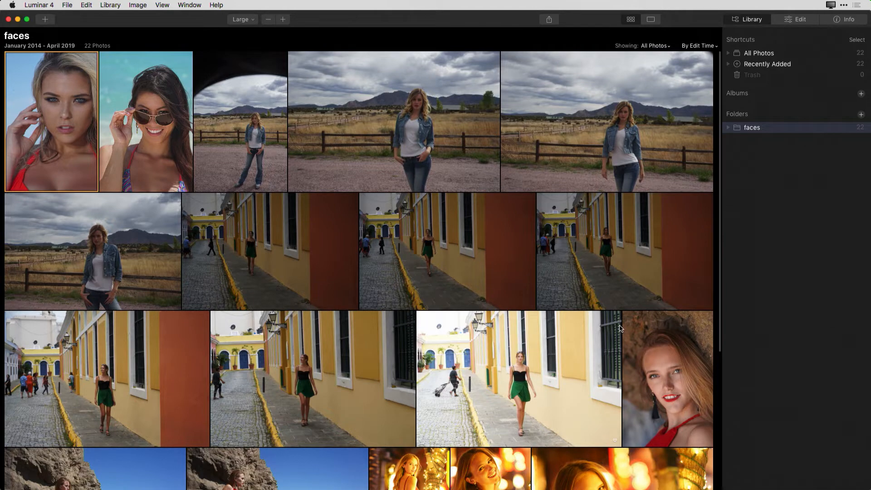
Start an image import from the DCIM folder on the Untitled card, selecting ADS00095, 96, 98, 99 and ADS00105 through ADS00108.
left_click(68, 5)
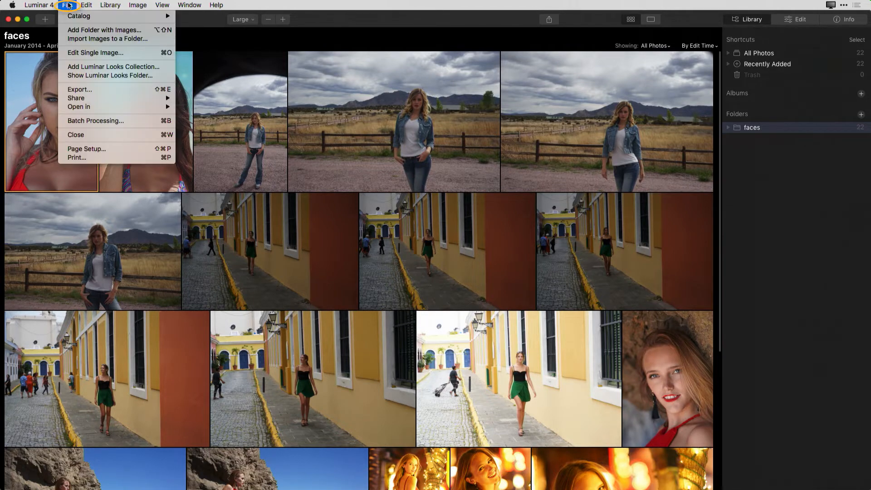
left_click(85, 42)
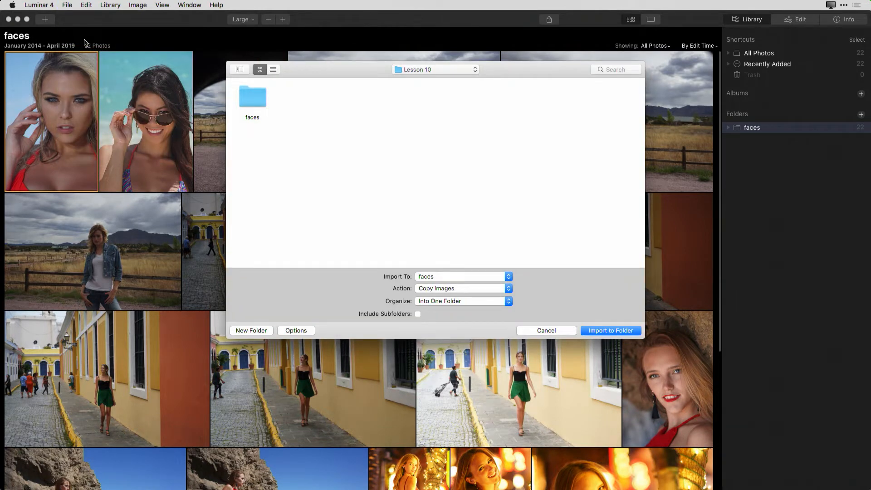
left_click(427, 70)
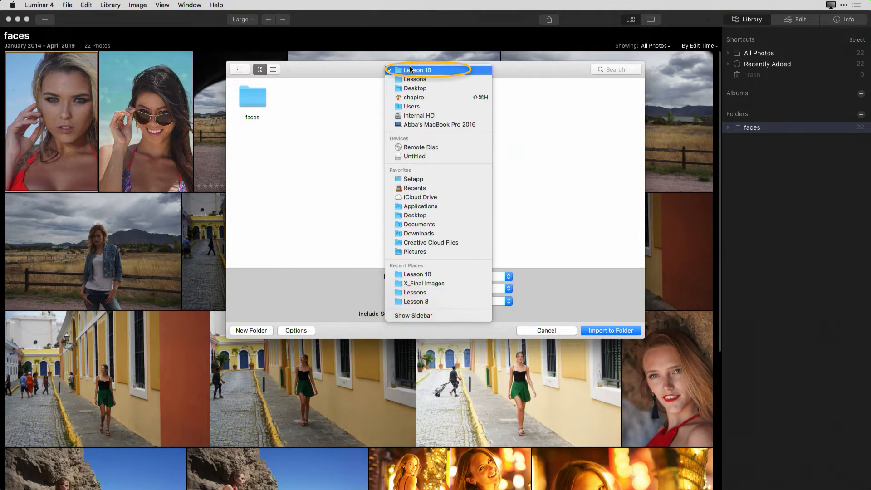
left_click(432, 157)
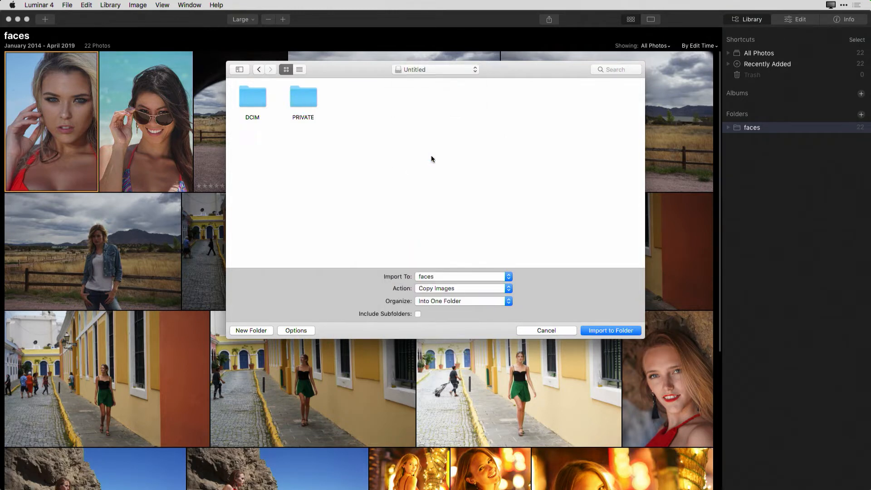
left_click(256, 100)
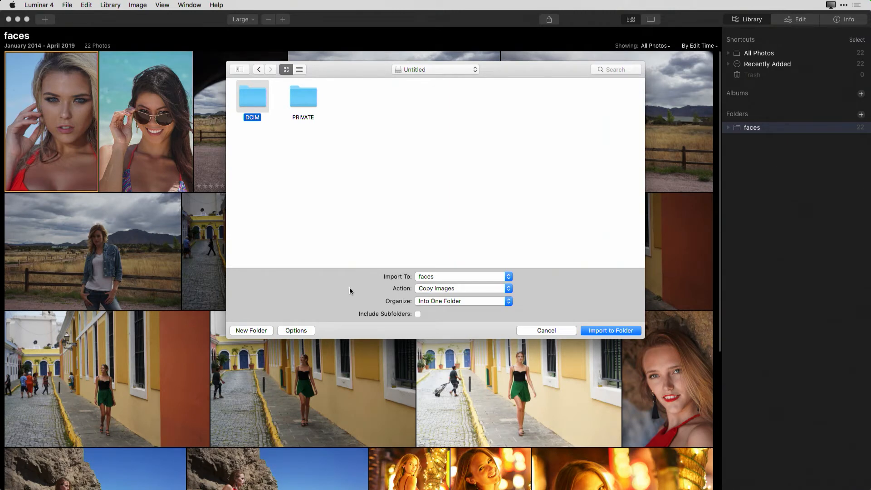
left_click(308, 330)
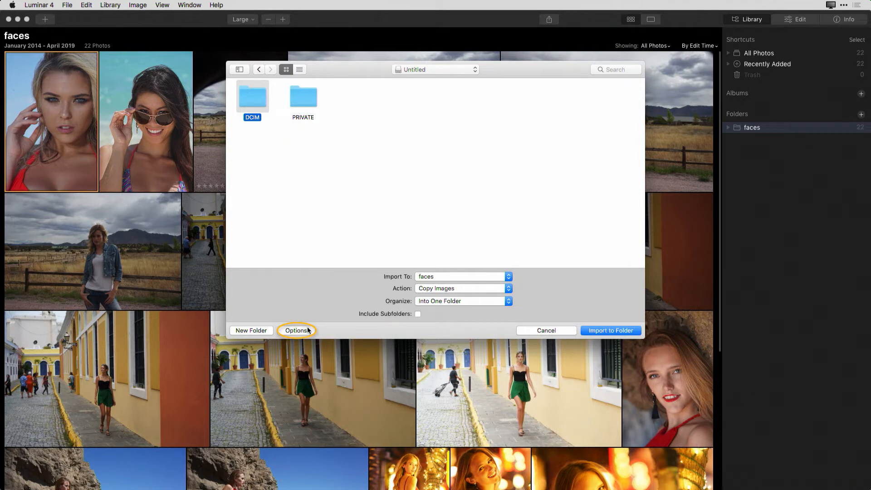
double_click(255, 104)
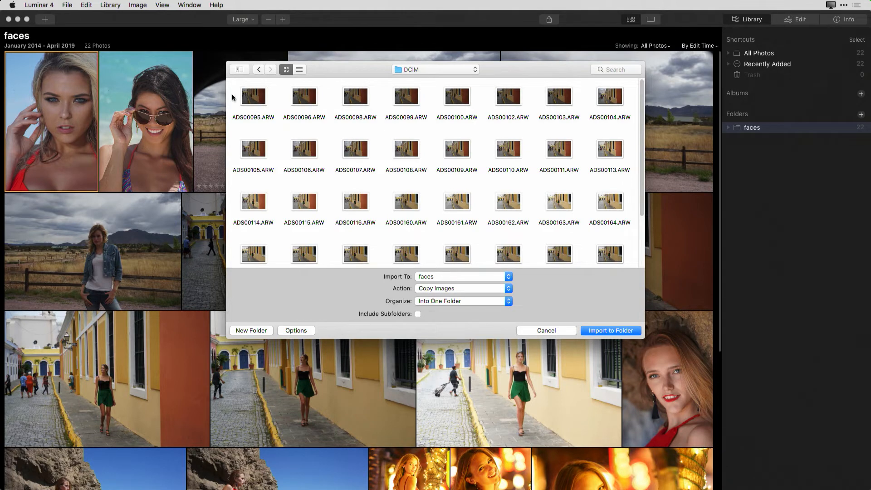
left_click_drag(233, 97, 429, 164)
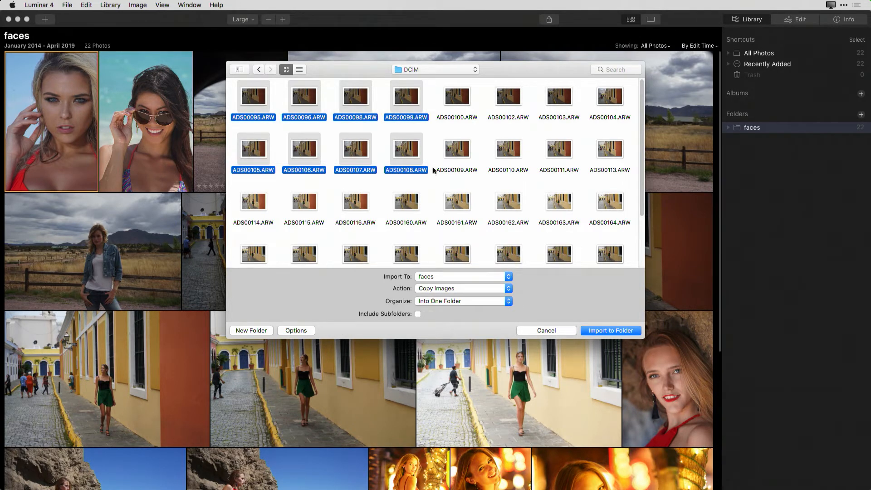
Import the selected images into the faces folder, using Copy Images and organizing them Into One Folder.
left_click(472, 289)
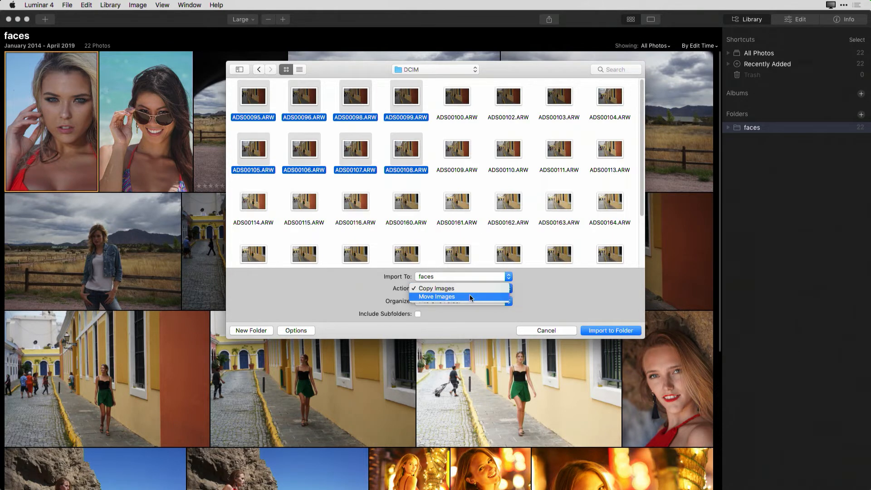
left_click(470, 289)
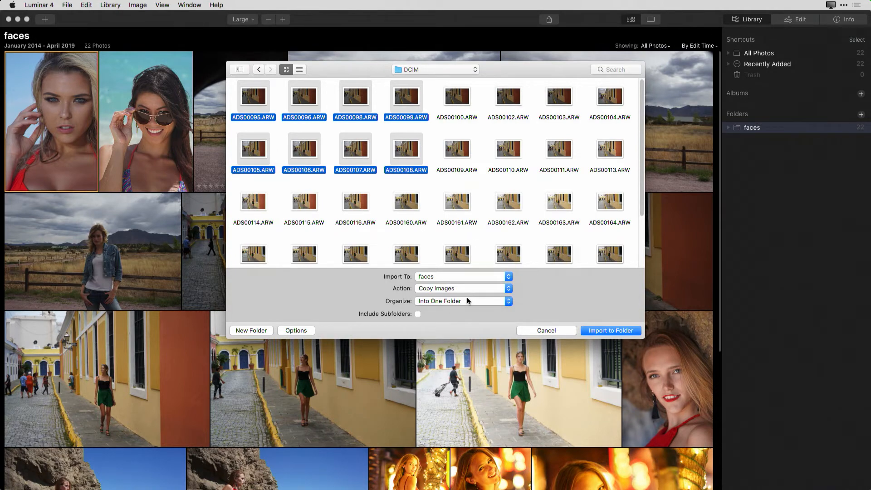
left_click(468, 302)
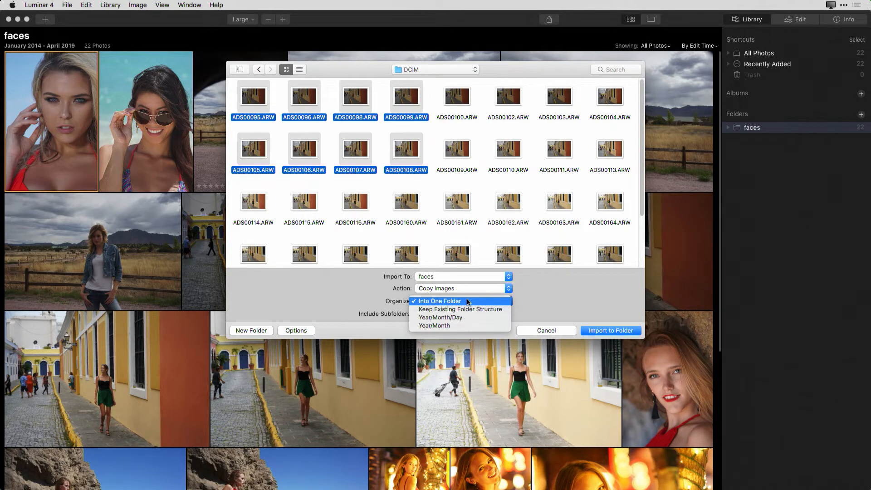
left_click(589, 283)
left_click(606, 328)
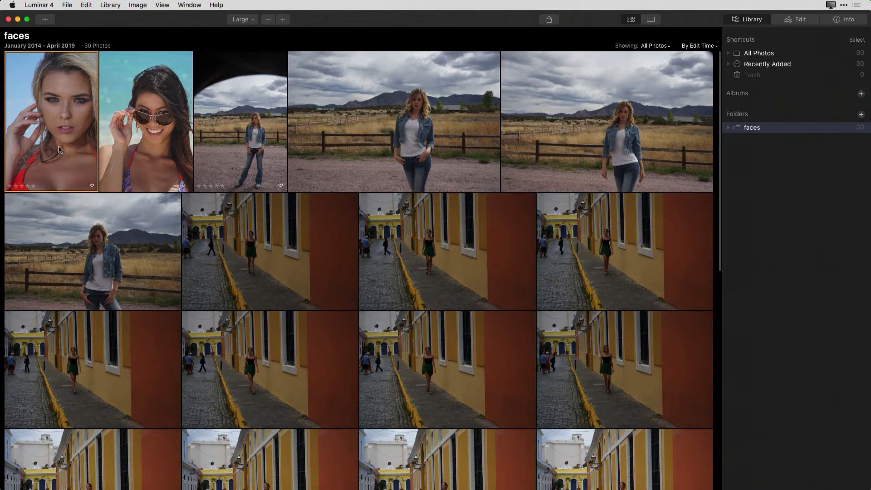
Mark the first two close-up portraits as favorites and reject the adjacent fence photo with the dark curved obstruction.
left_click(92, 186)
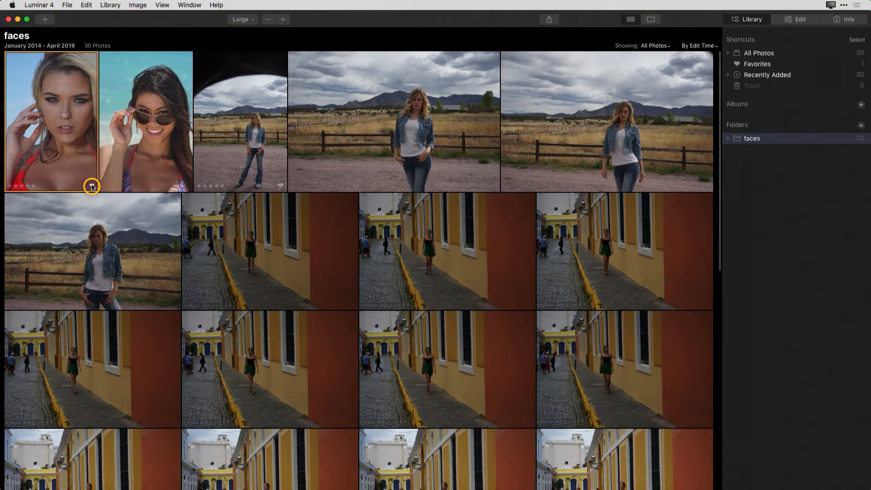
left_click(133, 173)
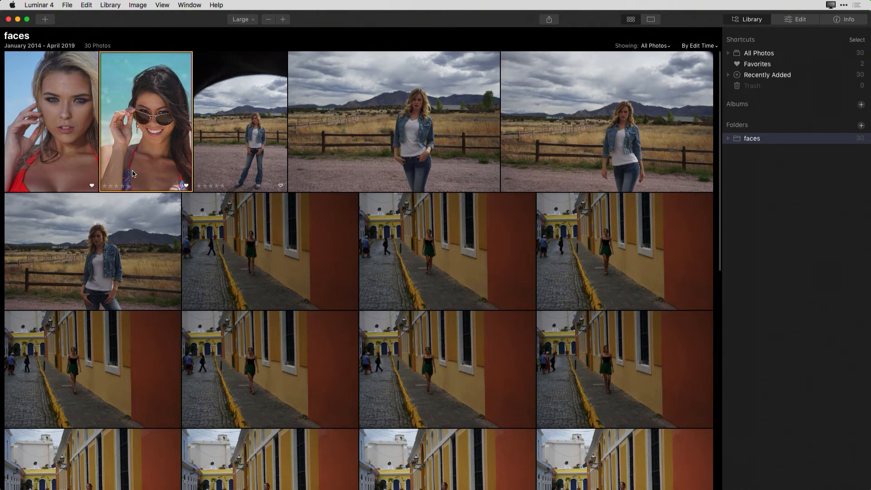
left_click(230, 167)
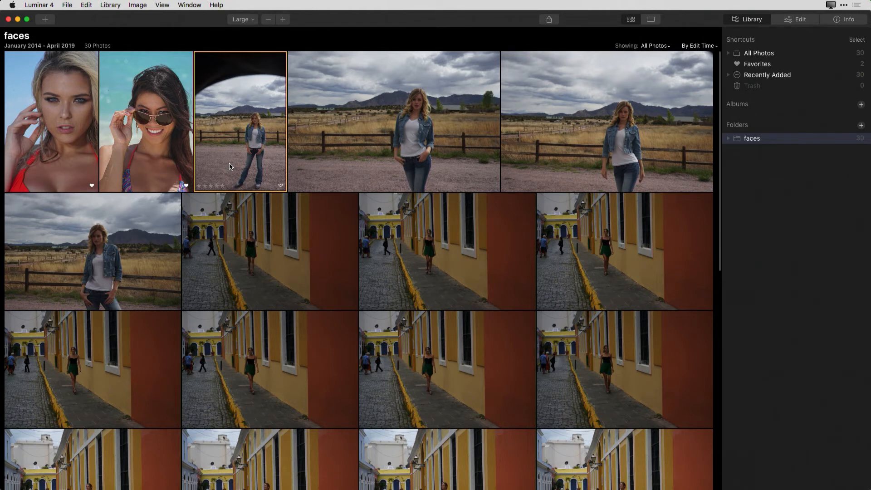
key("x")
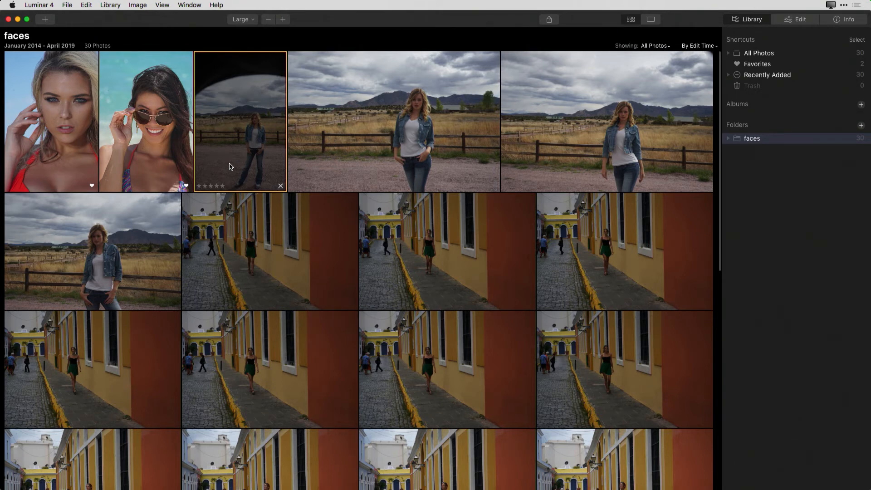
Mark the first wide fence photo and the fence photo starting the second row as favorites.
left_click(359, 164)
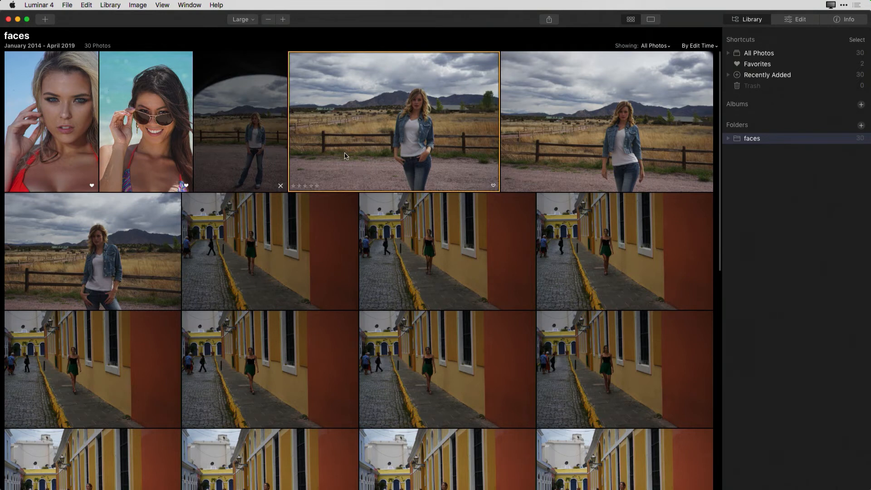
key("p")
left_click(555, 158)
left_click(121, 284)
key("p")
Mark the two upright red-dress night shots, the portrait against the rock and the middle large yellow-wall street photo as favorites.
scroll(265, 321, "down", 10)
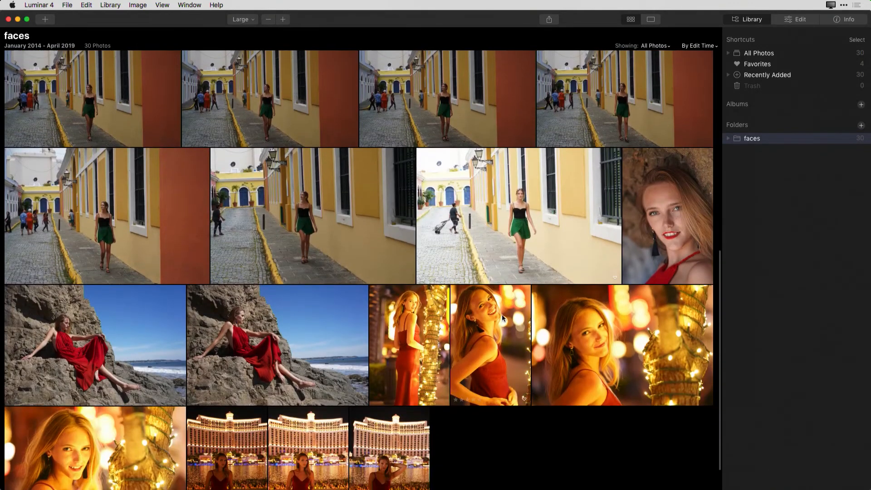
left_click(502, 318)
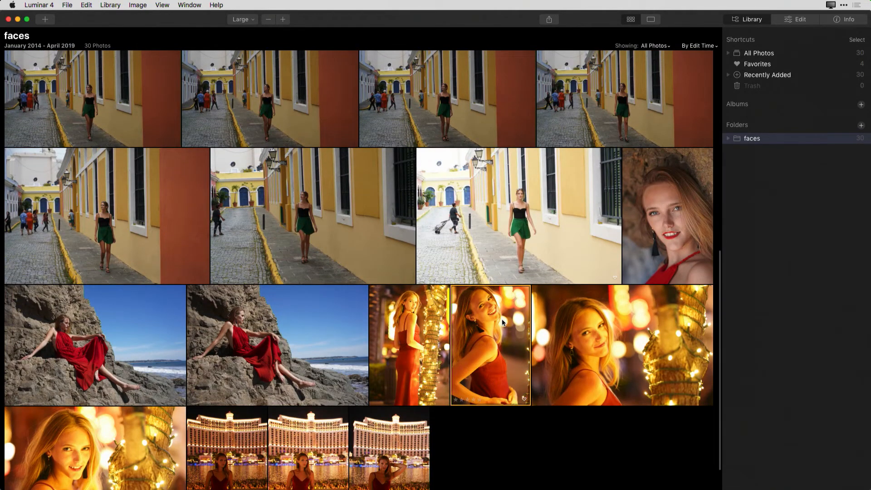
left_click(429, 330)
key("p")
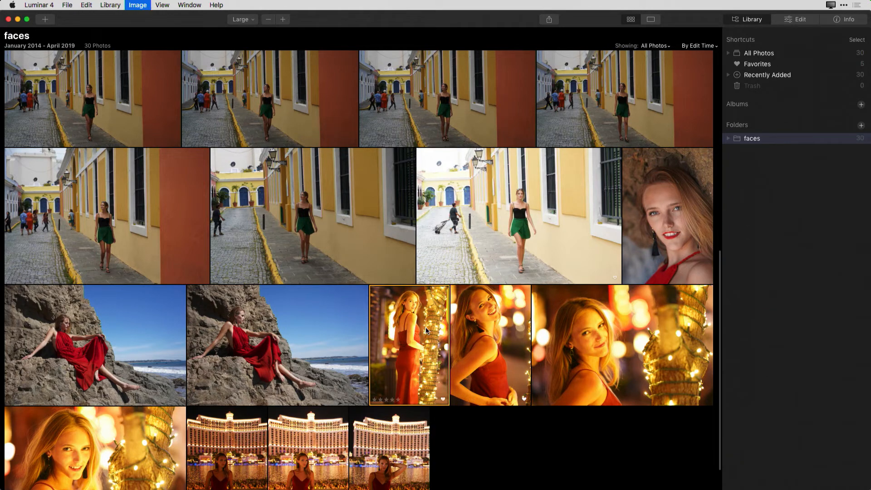
left_click(653, 252)
key("p")
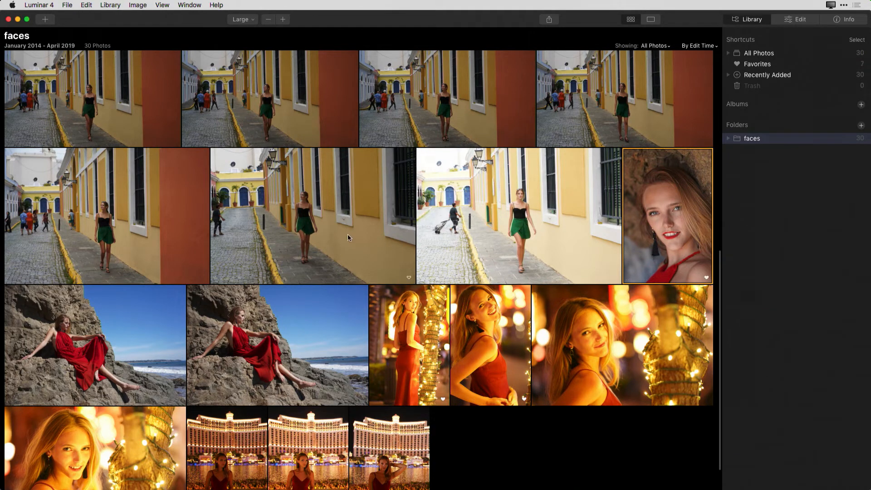
left_click(315, 236)
key("p")
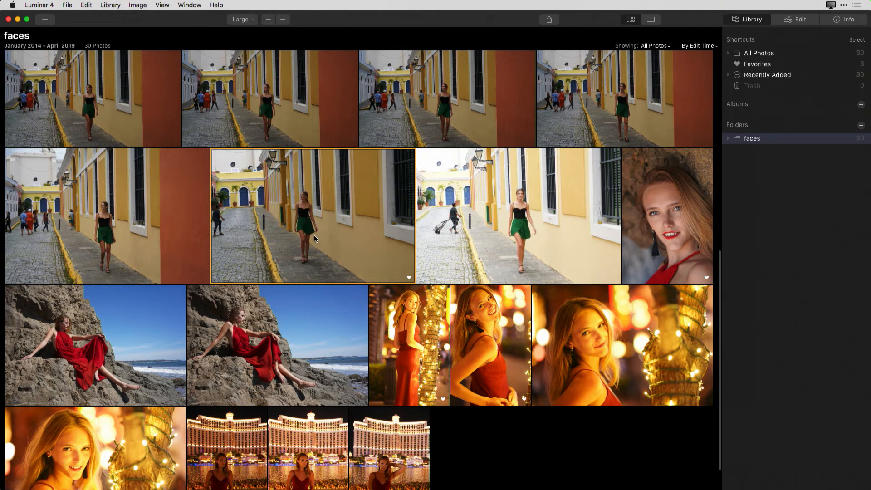
Rate the first two close-up portraits four stars each and the favorited wide fence photo in the first row three stars.
scroll(314, 235, "up", 10)
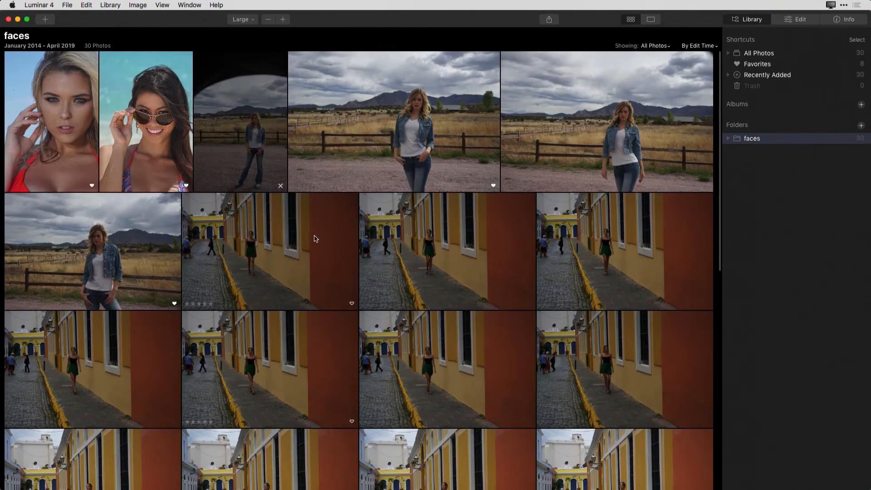
left_click(81, 155)
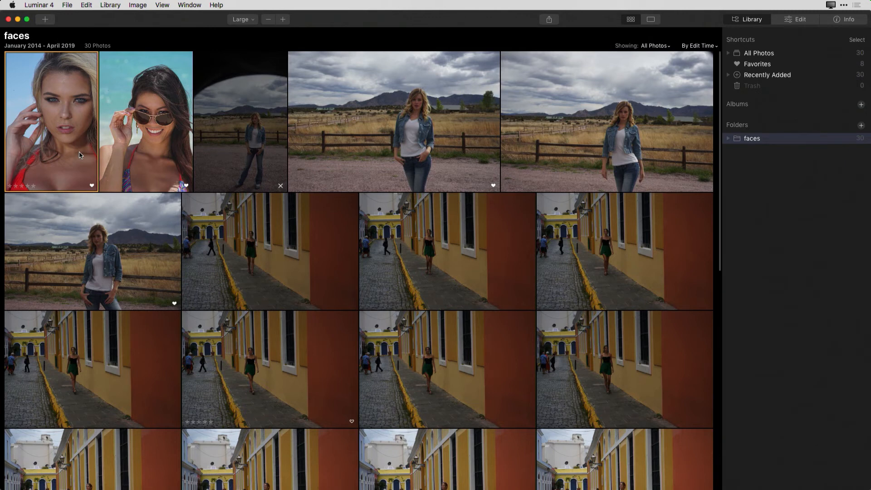
key("4")
left_click(129, 161)
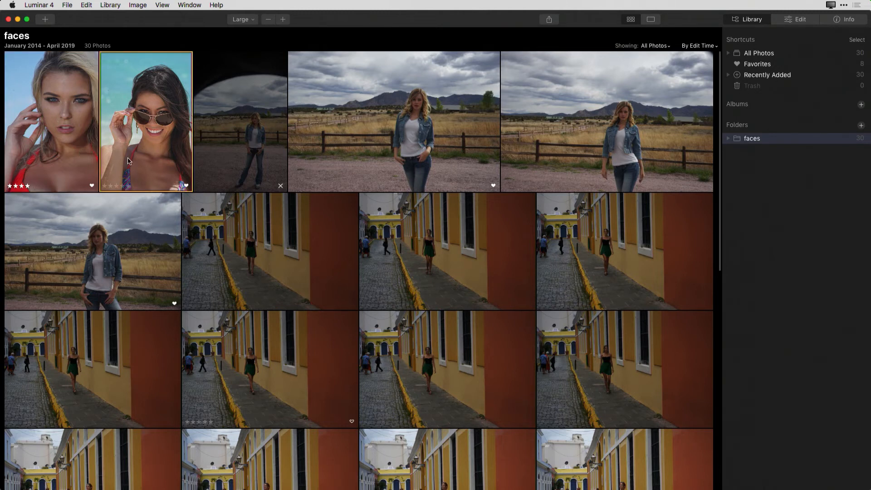
key("4")
left_click(426, 142)
key("3")
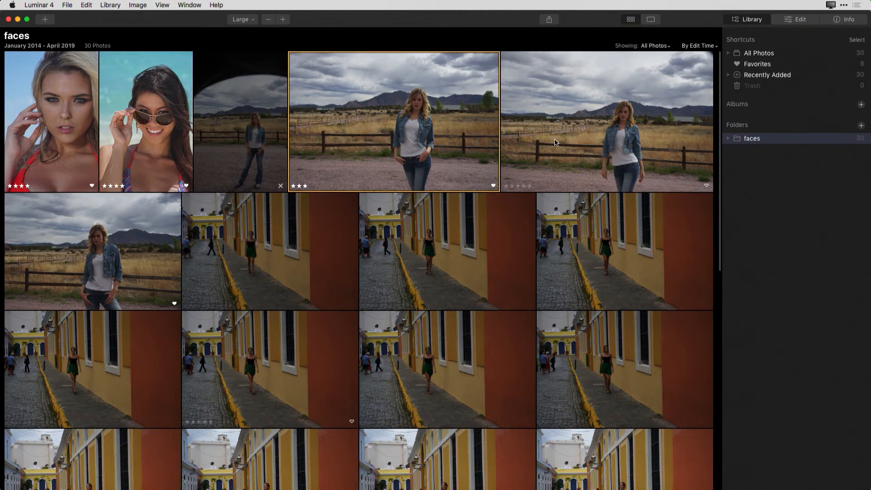
Rate the favorited fence photo that starts the second row four stars.
left_click(135, 280)
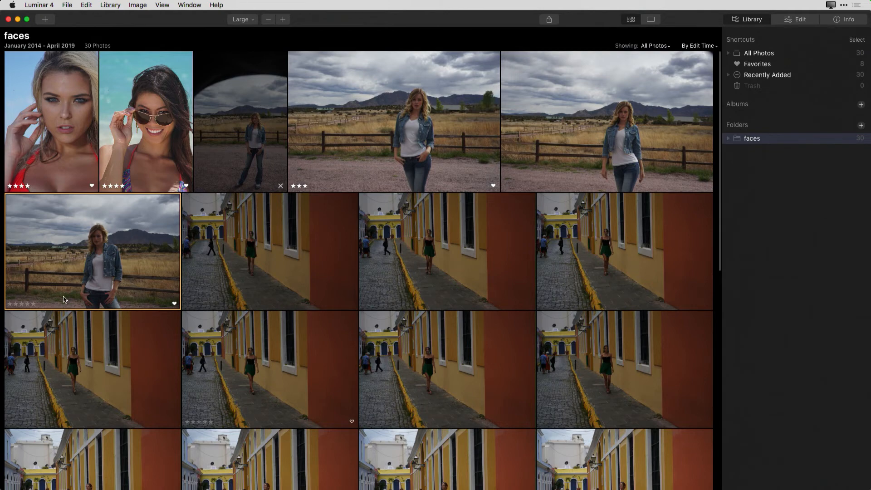
left_click(28, 307)
Rate the two upright red-dress night shots five stars each and the portrait against the rock two stars.
scroll(331, 317, "down", 10)
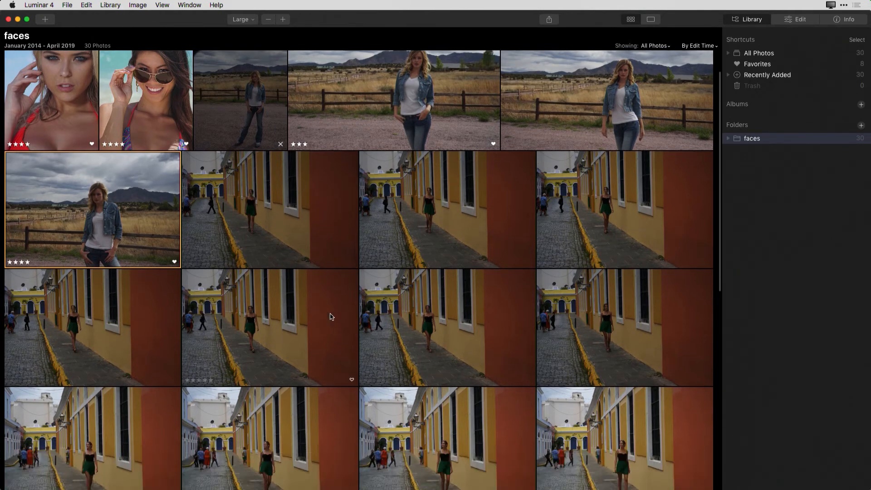
left_click(411, 337)
key("5")
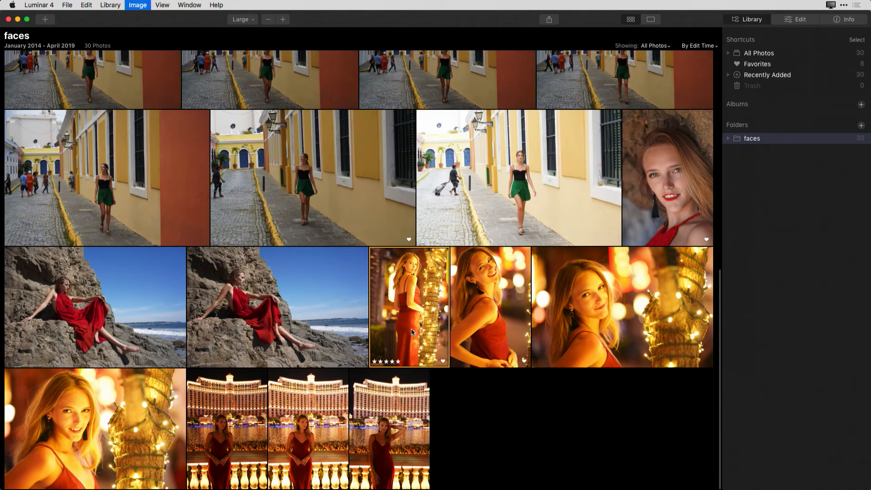
left_click(502, 347)
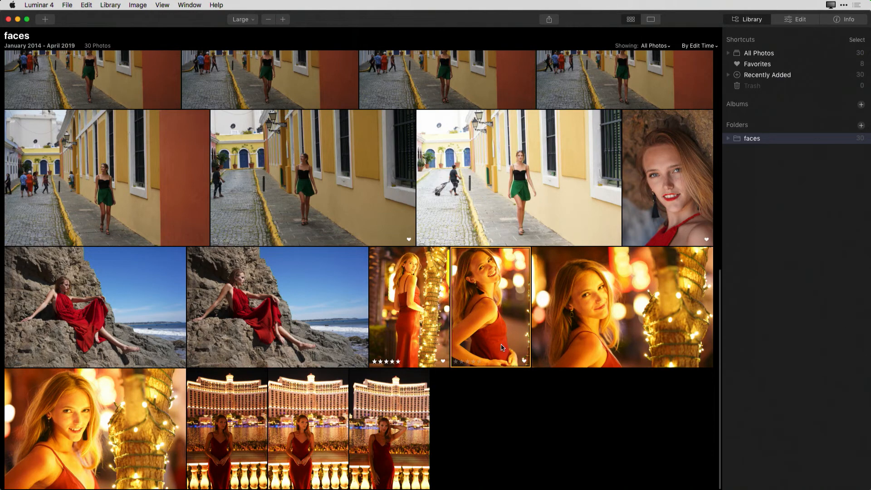
key("5")
left_click(679, 209)
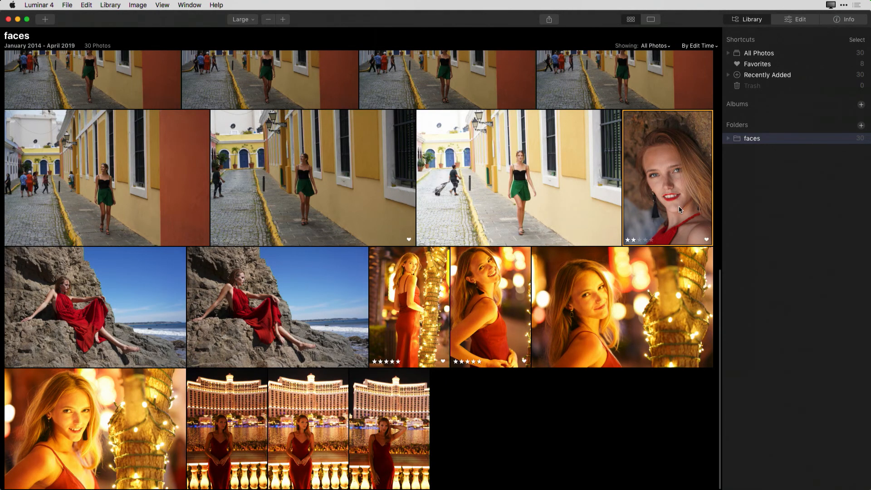
Open the first close-up portrait in single-image view and look over the available view options without choosing one.
scroll(679, 206, "up", 15)
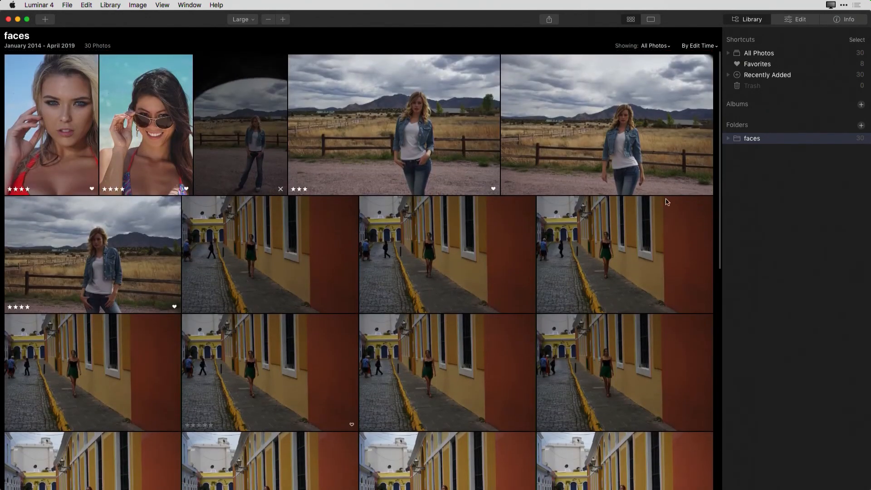
double_click(65, 120)
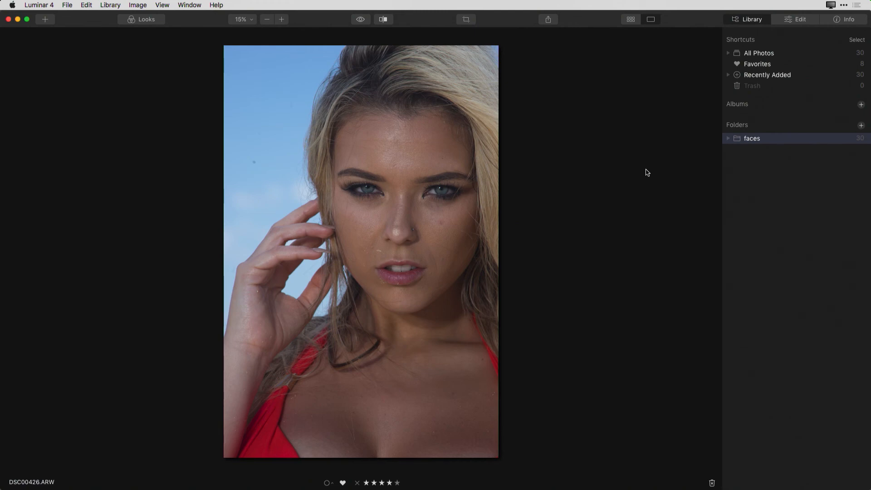
left_click(161, 6)
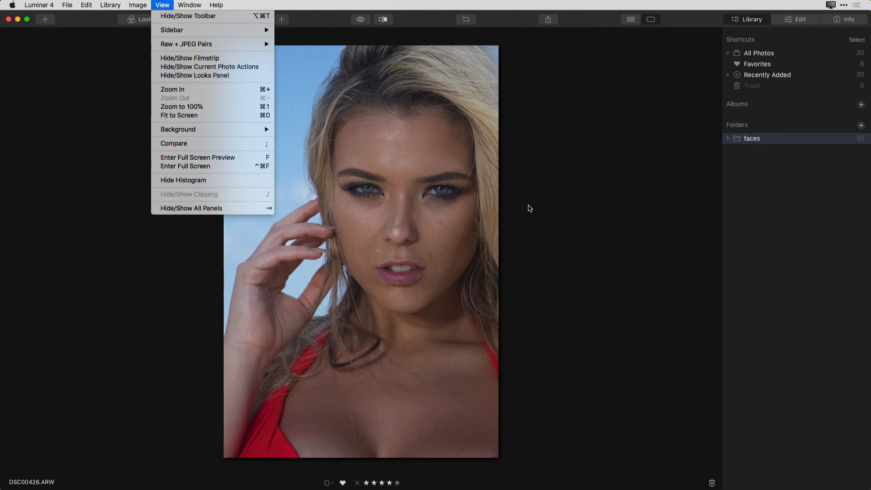
left_click(548, 239)
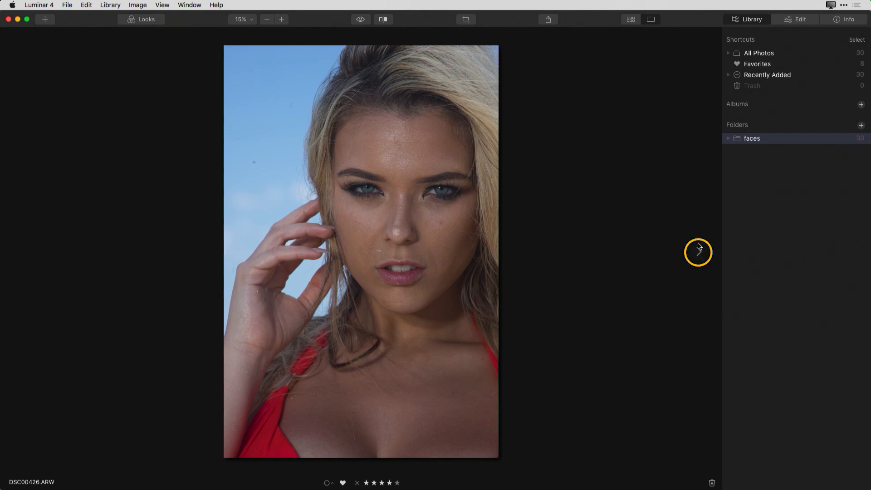
Browse forward from the first close-up portrait through the next three photos in single-image view.
key("Right")
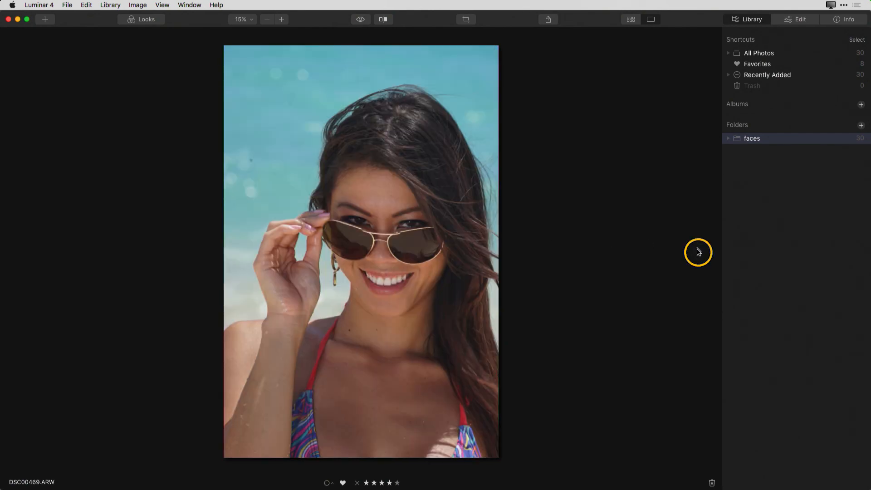
key("Right")
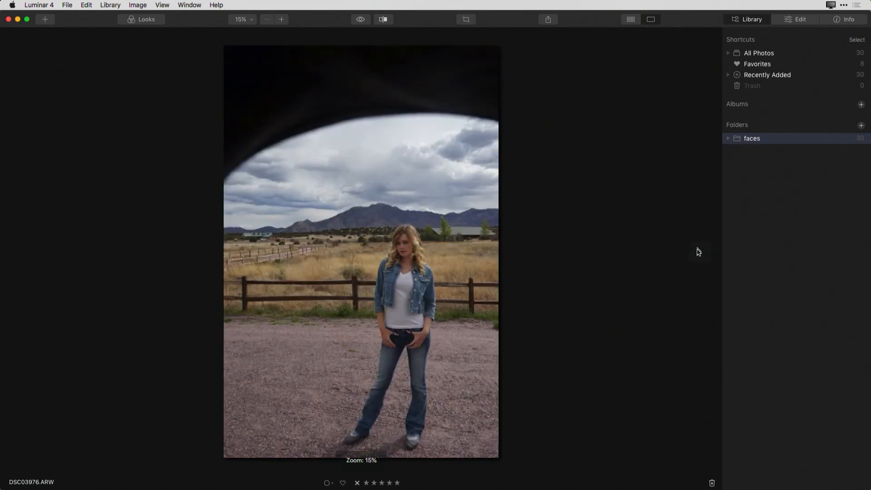
key("Right")
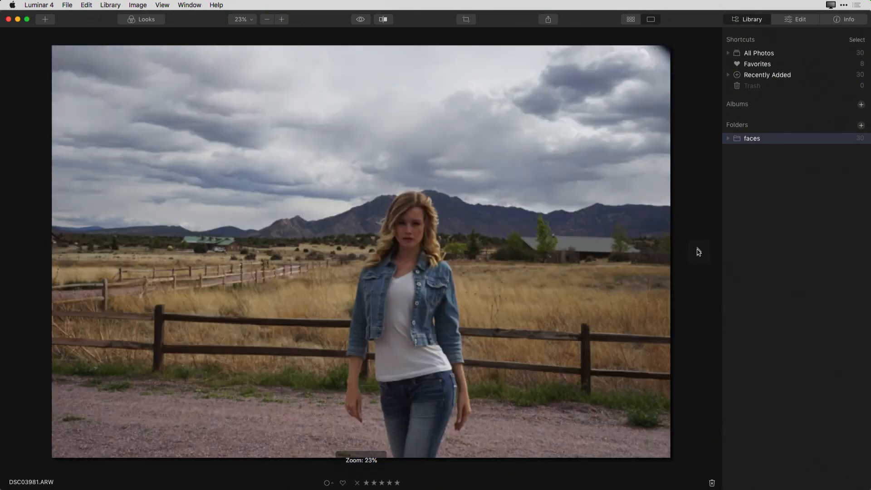